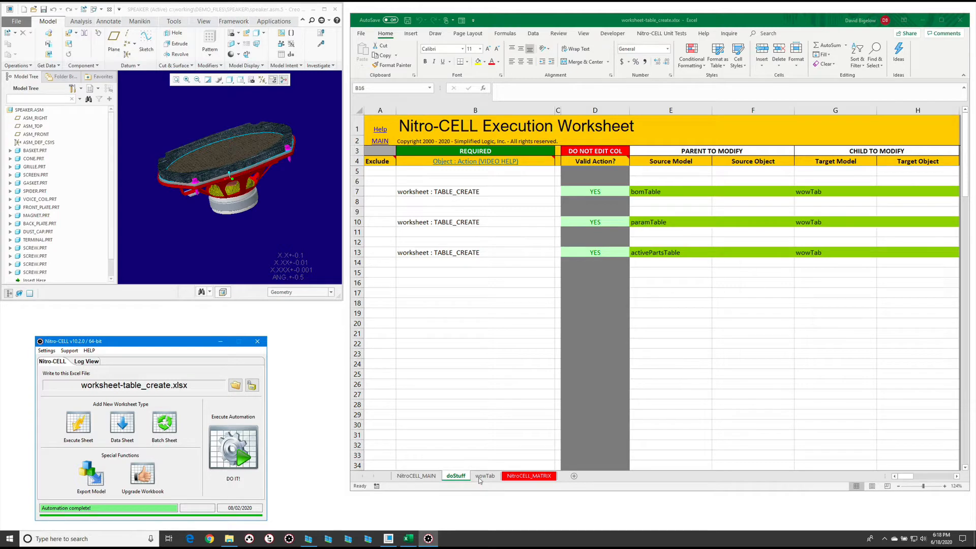
Add the "tbl_parameter : GET" command in cell B11 of the doStuff sheet, using the nc_command reference.
left_click(481, 477)
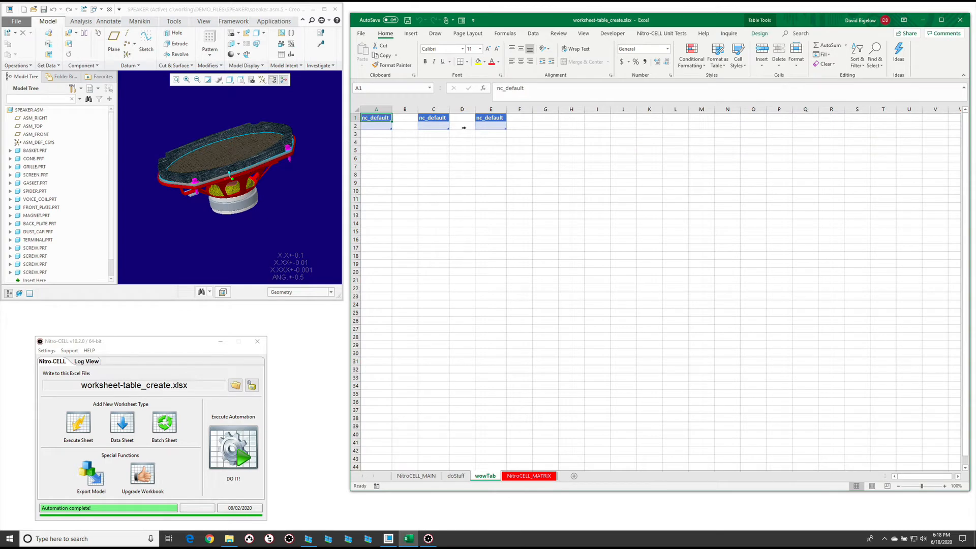
left_click(458, 477)
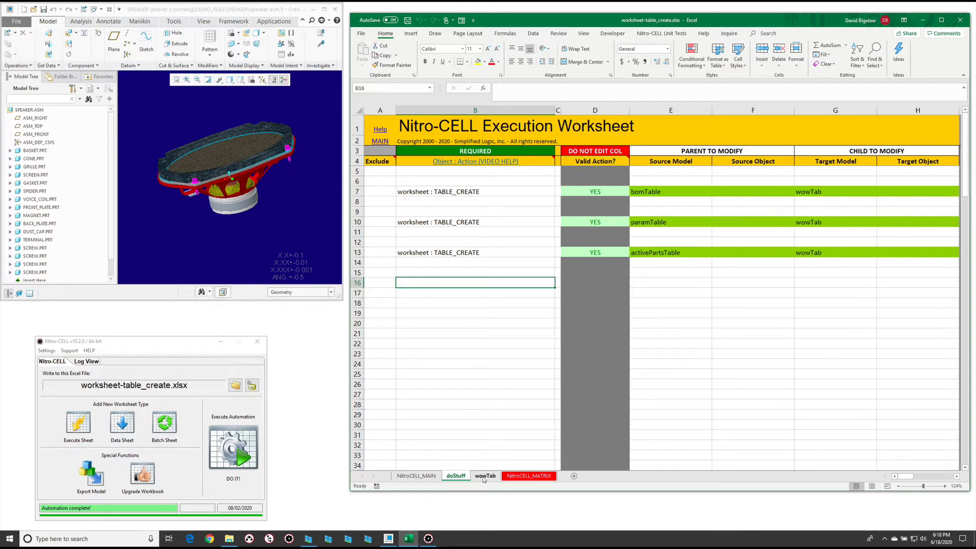
left_click(477, 232)
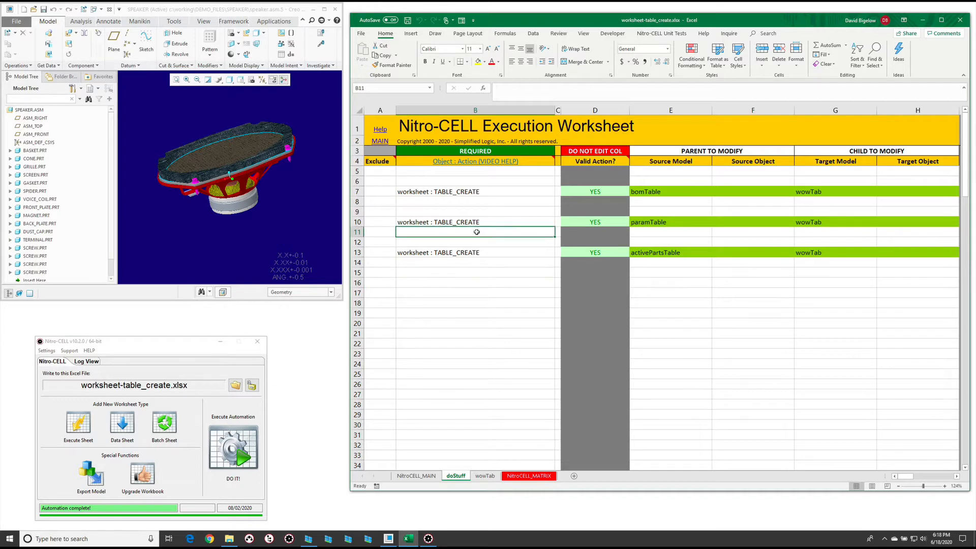
type("=")
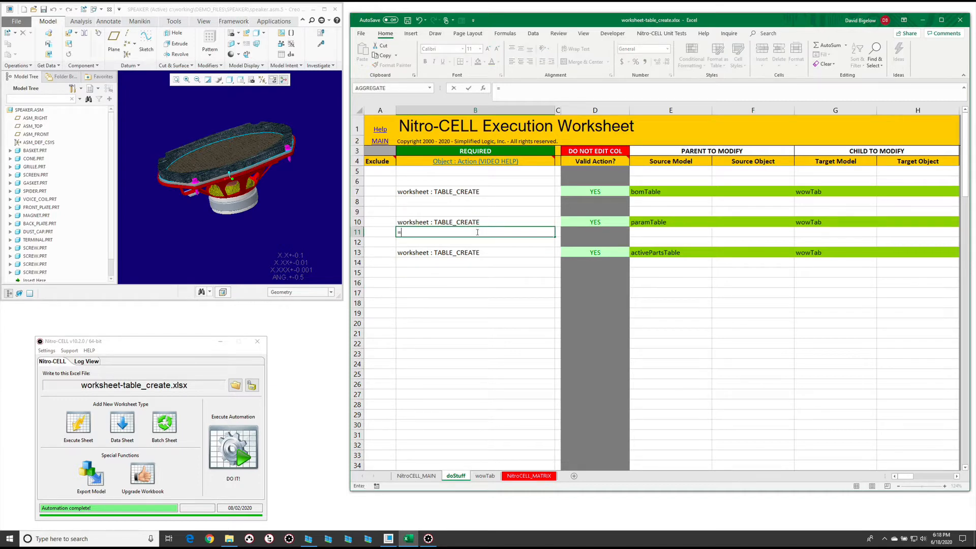
type("nc_command[")
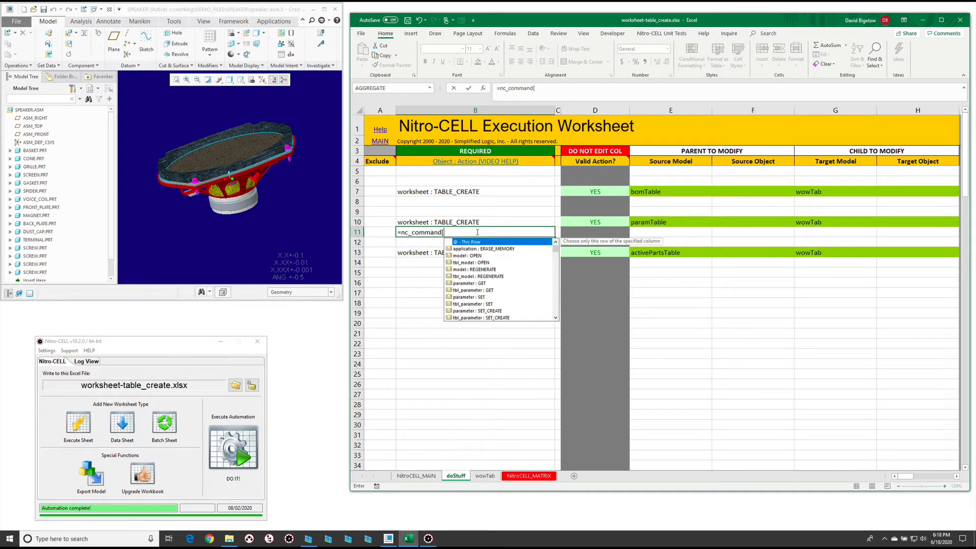
type("tbl_parameter : GET")
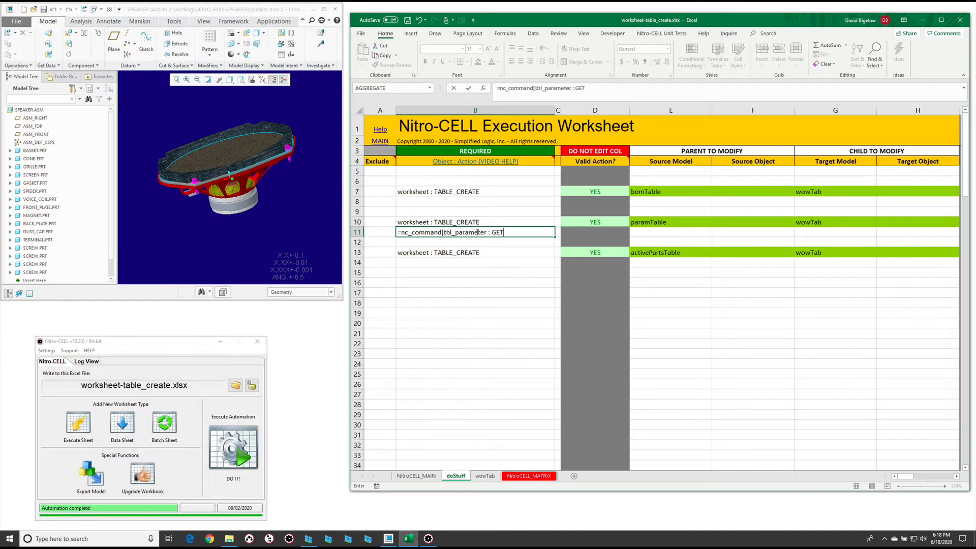
key("Return")
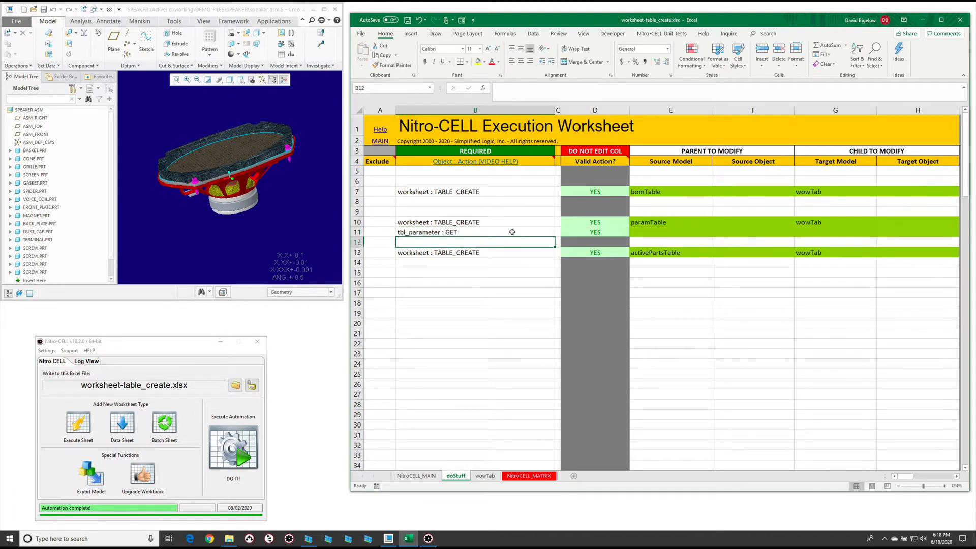
Set row 11's Source Model to *.prt and its Source Object to DESC*.
left_click(674, 228)
type("*")
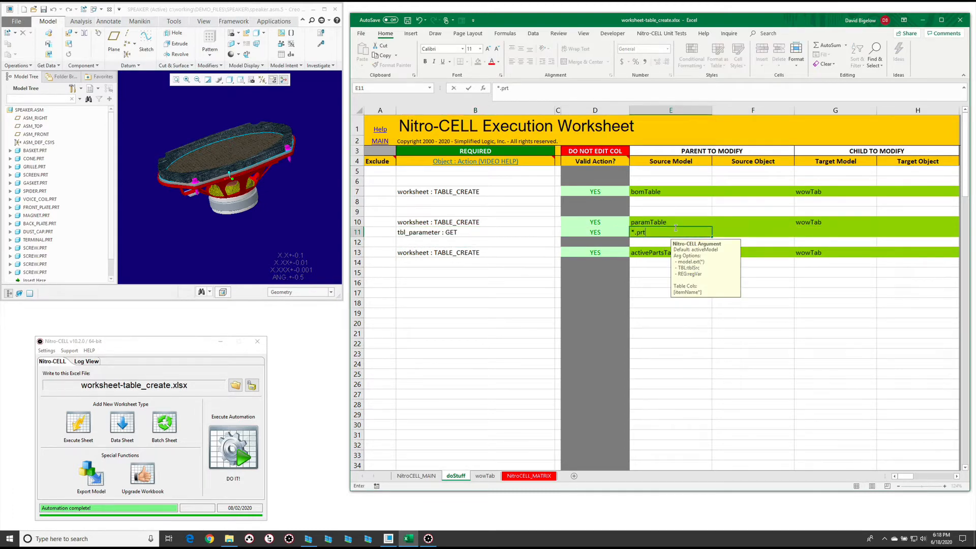
type(".prt")
key("Tab")
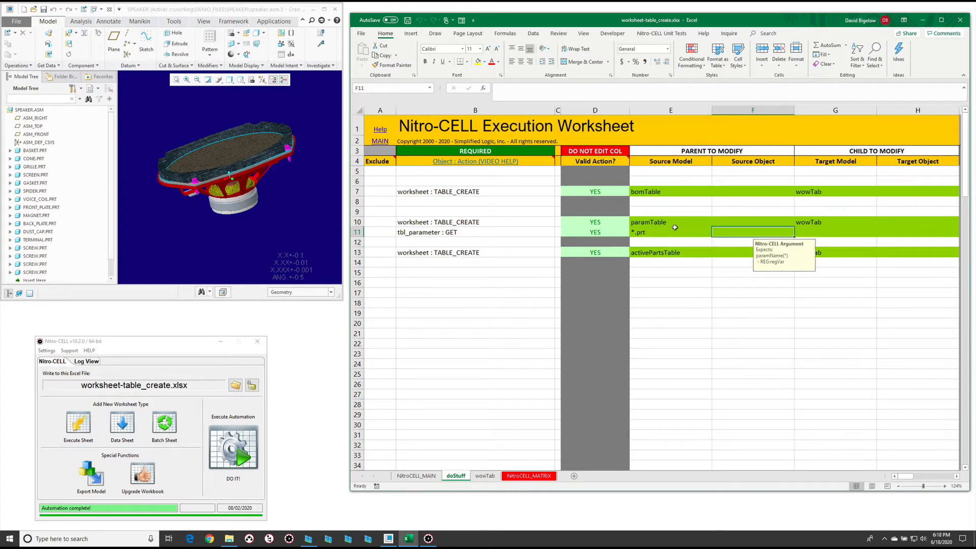
type("DESC*")
key("Return")
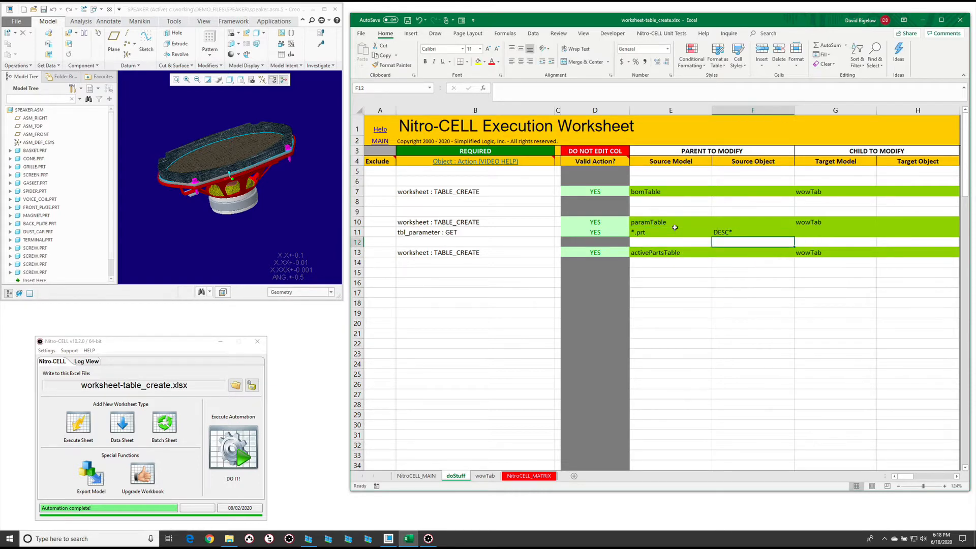
Copy the paramTable name from row 10 into row 11's Target Object cell.
left_click(674, 226)
key("ctrl+c")
left_click(914, 232)
key("ctrl+v")
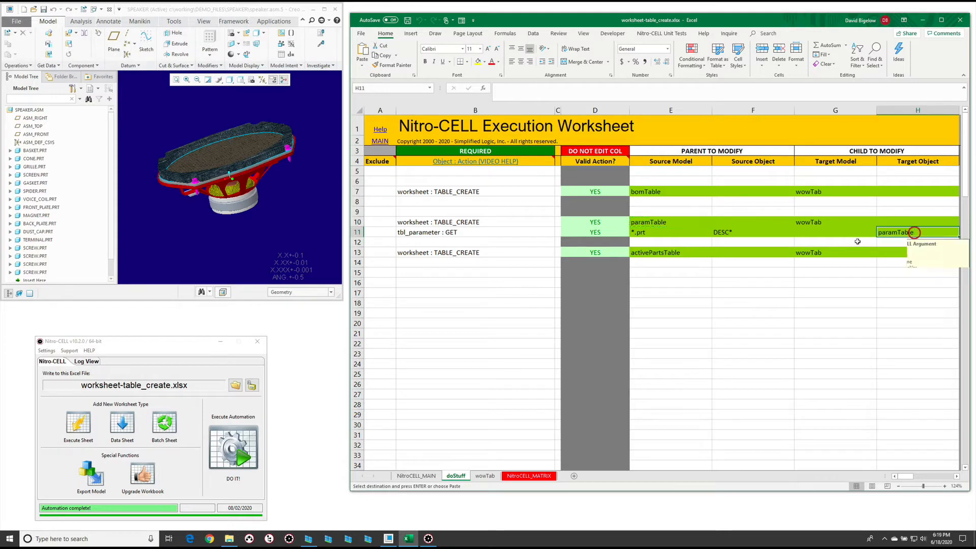
left_click(760, 278)
key("Escape")
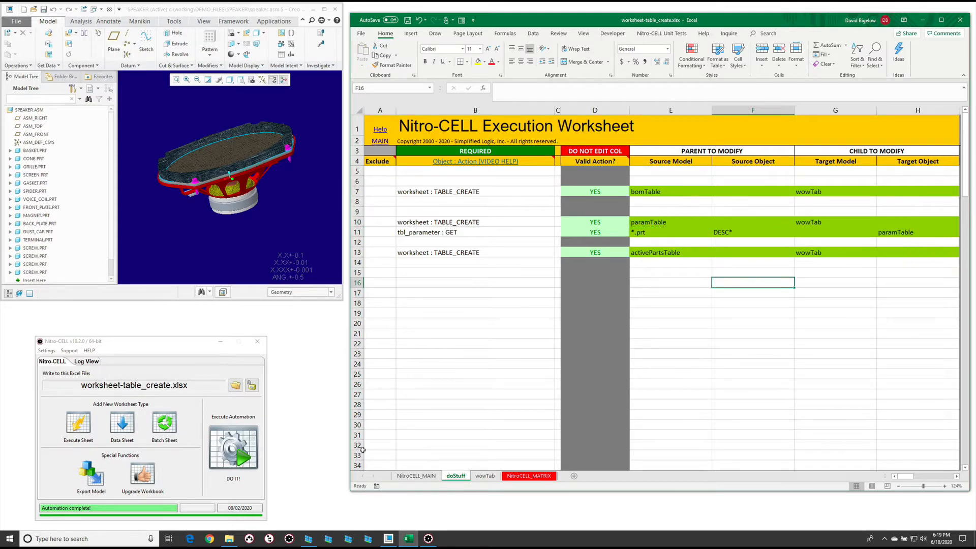
Try to run the Nitro-CELL automation, and compare the wowTab tables with the doStuff commands.
left_click(234, 447)
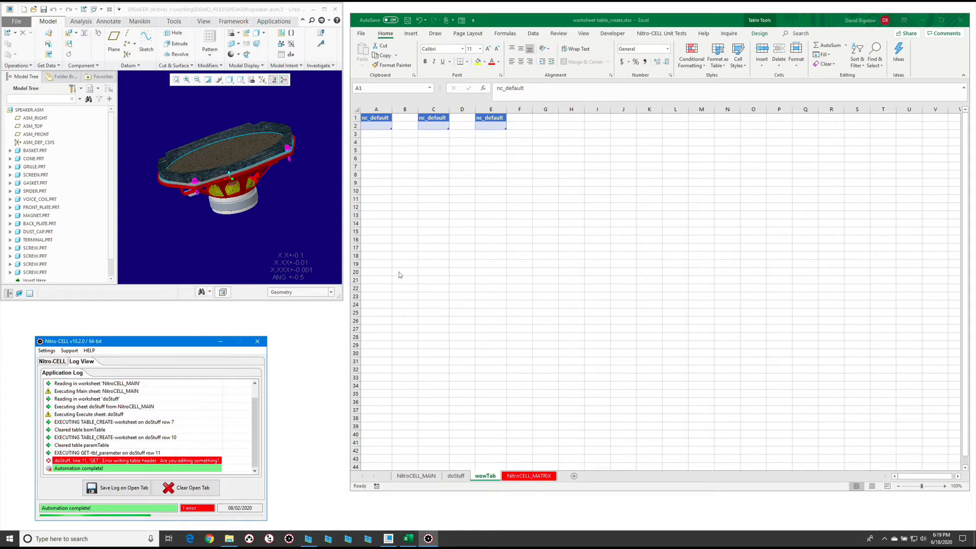
left_click(436, 118)
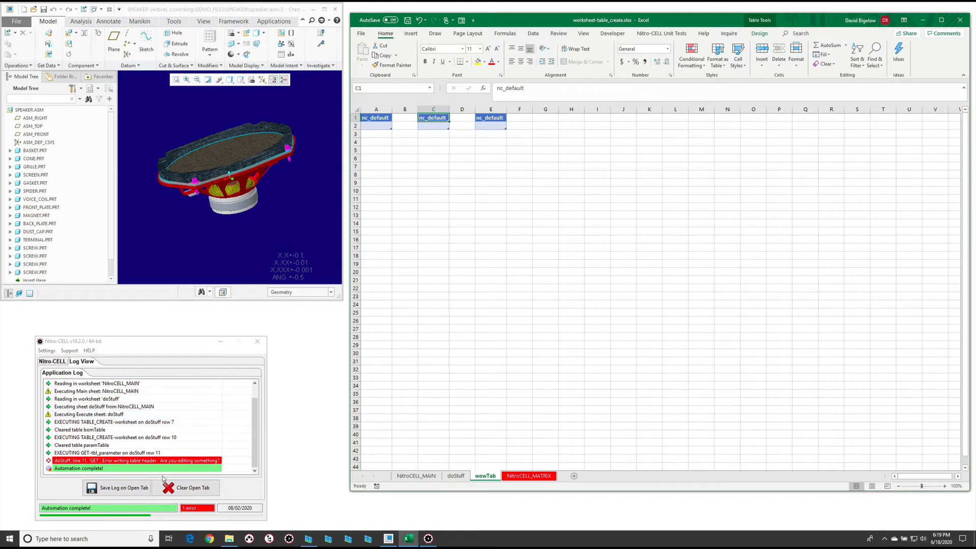
left_click(456, 476)
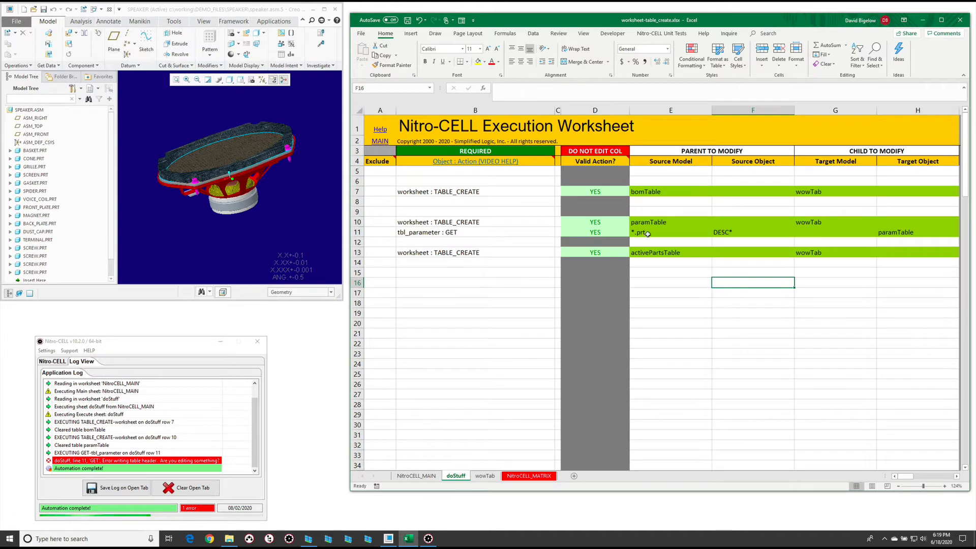
left_click(485, 476)
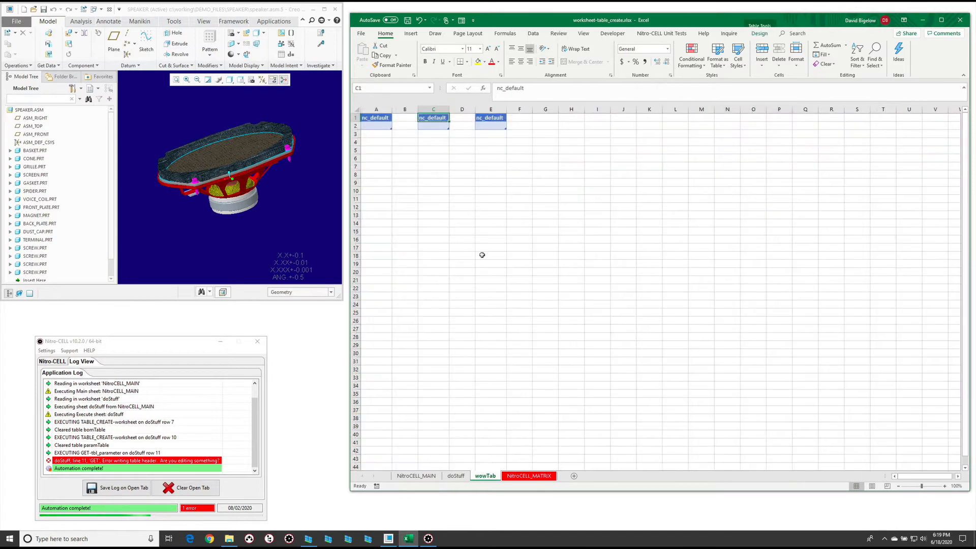
Check the command and the Target Object argument help of row 11 in the doStuff sheet.
left_click(456, 477)
left_click(531, 231)
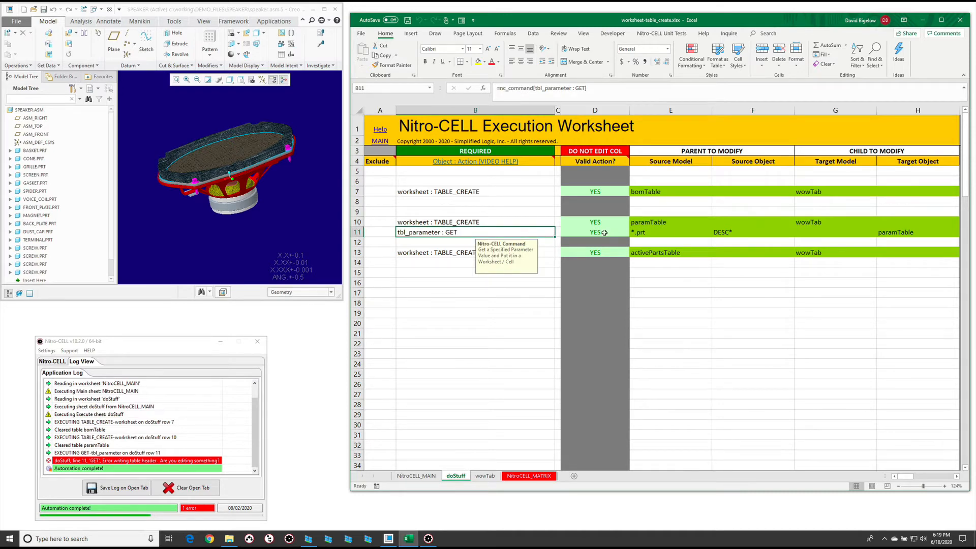
left_click(913, 231)
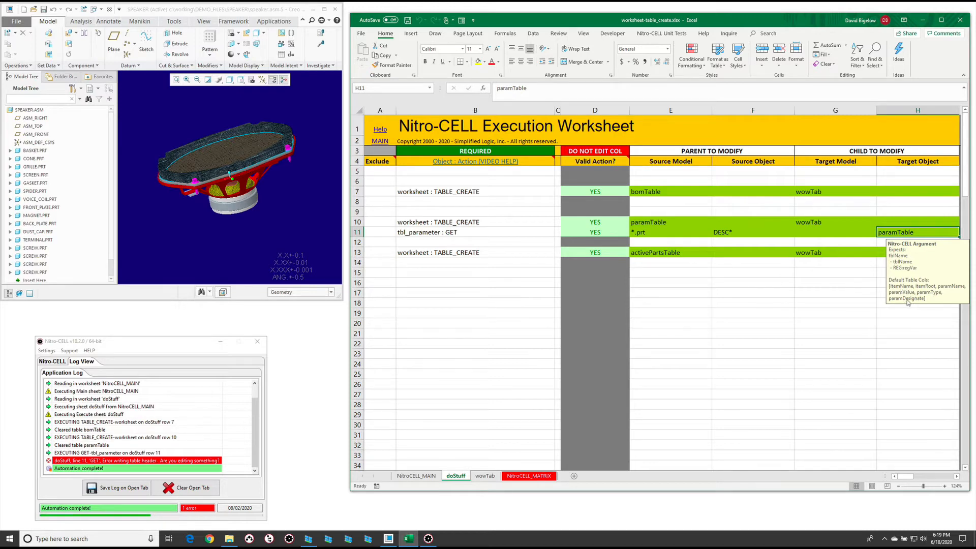
Insert six blank columns at column D of wowTab, between the second and third tables.
left_click(485, 476)
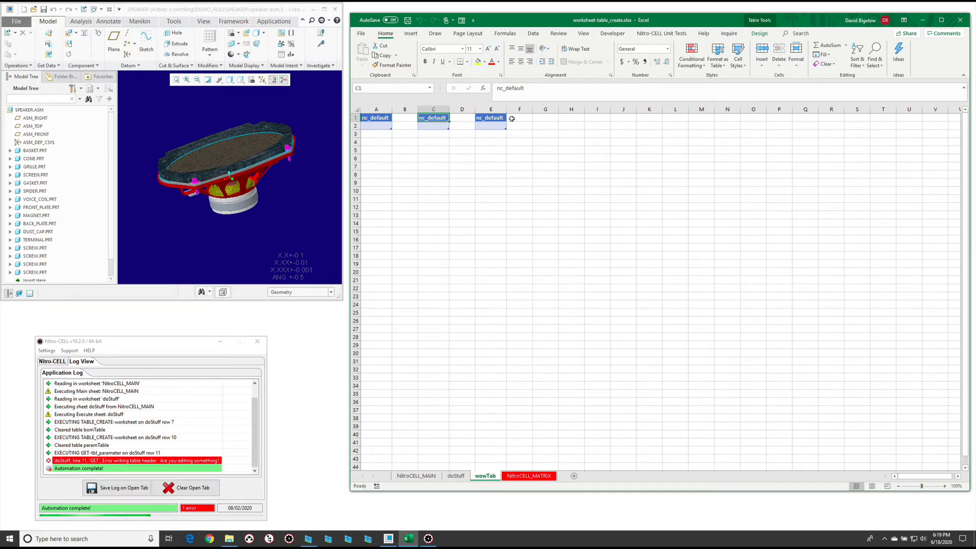
left_click(455, 158)
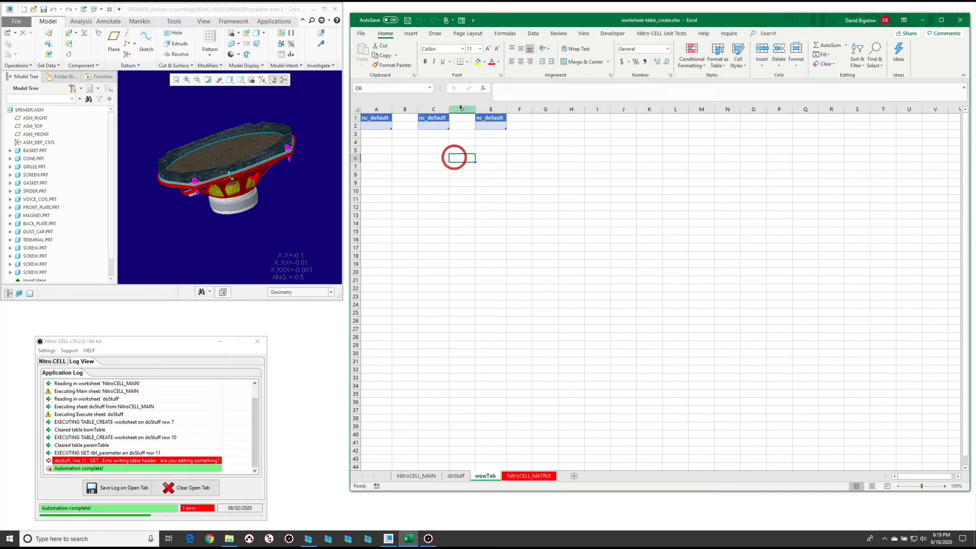
left_click_drag(461, 108, 604, 109)
right_click(603, 110)
left_click(631, 168)
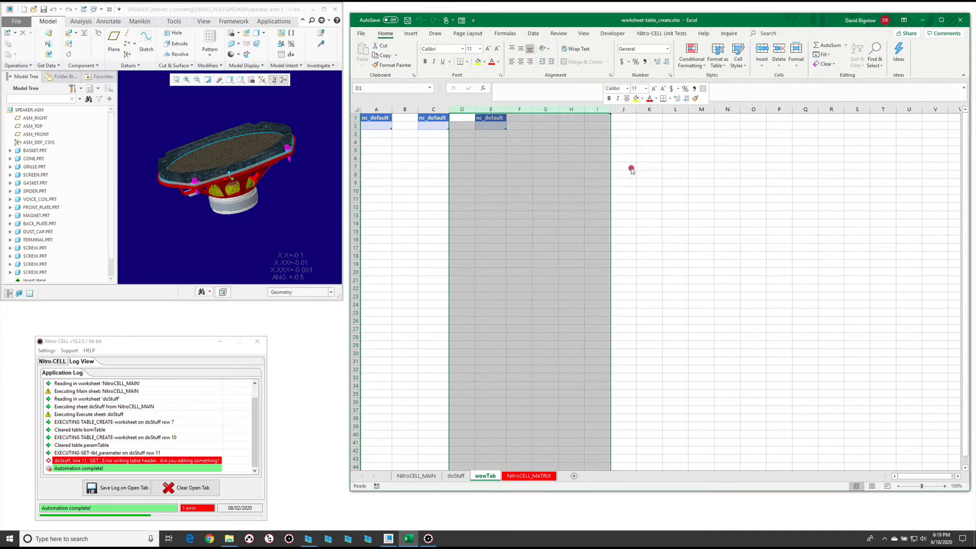
left_click(580, 197)
Rerun the Nitro-CELL automation and review the filled parameter table on wowTab against the doStuff commands.
left_click(50, 468)
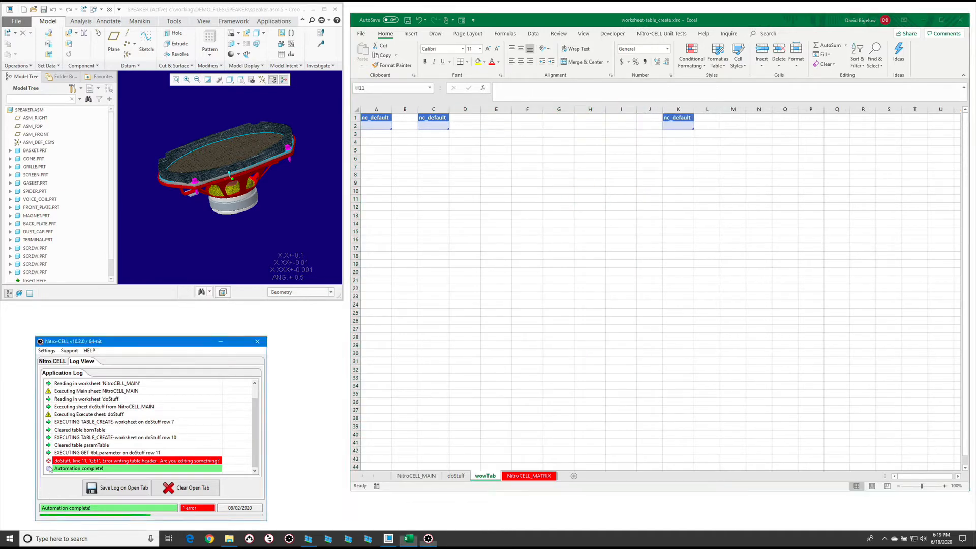
left_click(52, 361)
left_click(226, 456)
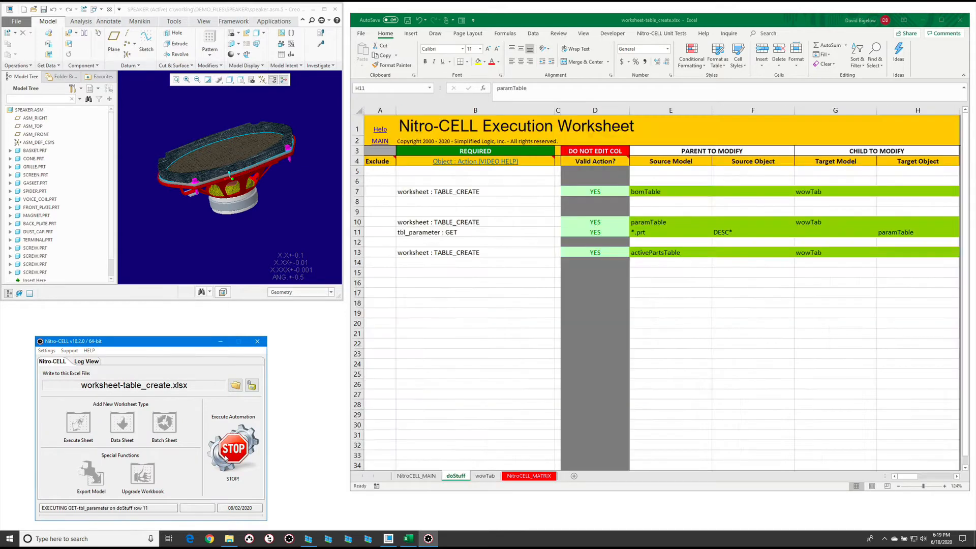
left_click(484, 475)
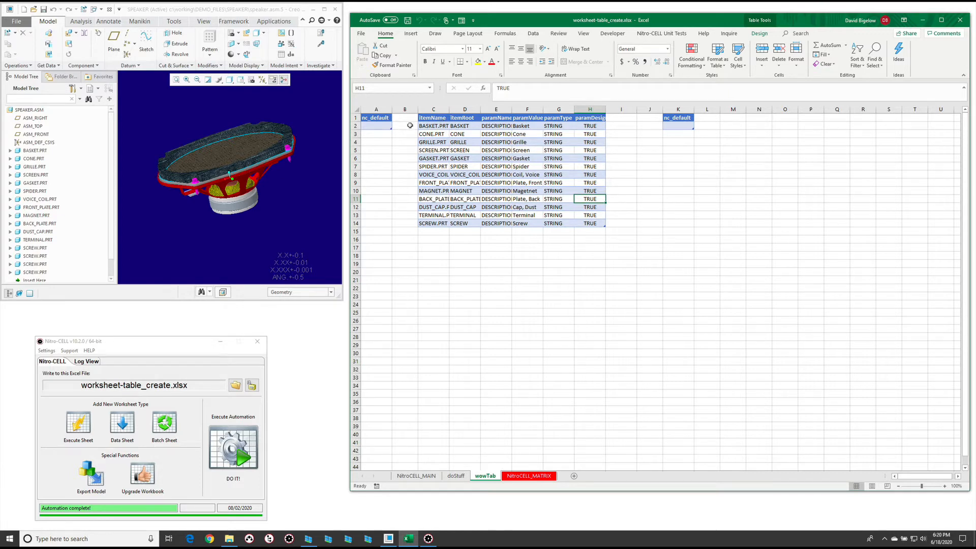
left_click(456, 476)
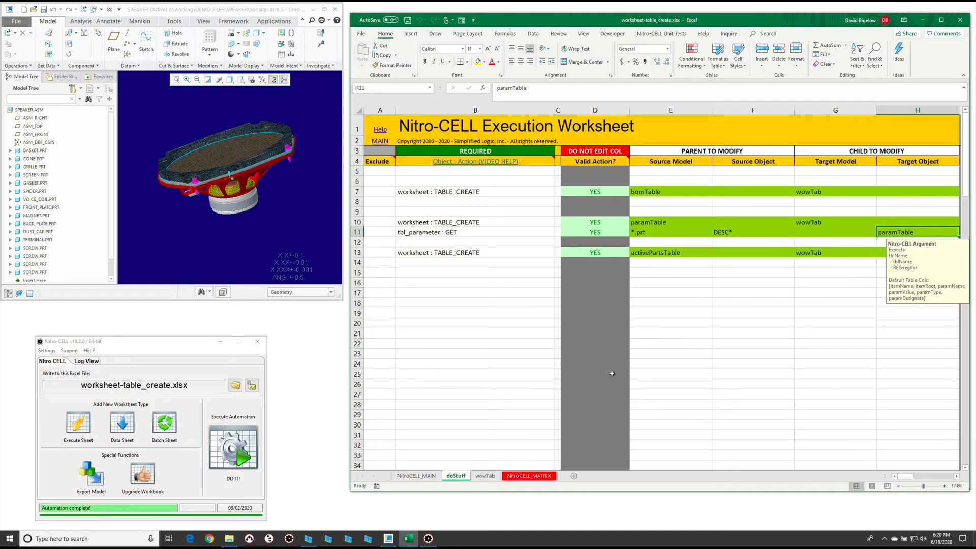
Delete the wowTab worksheet from the workbook.
left_click(487, 476)
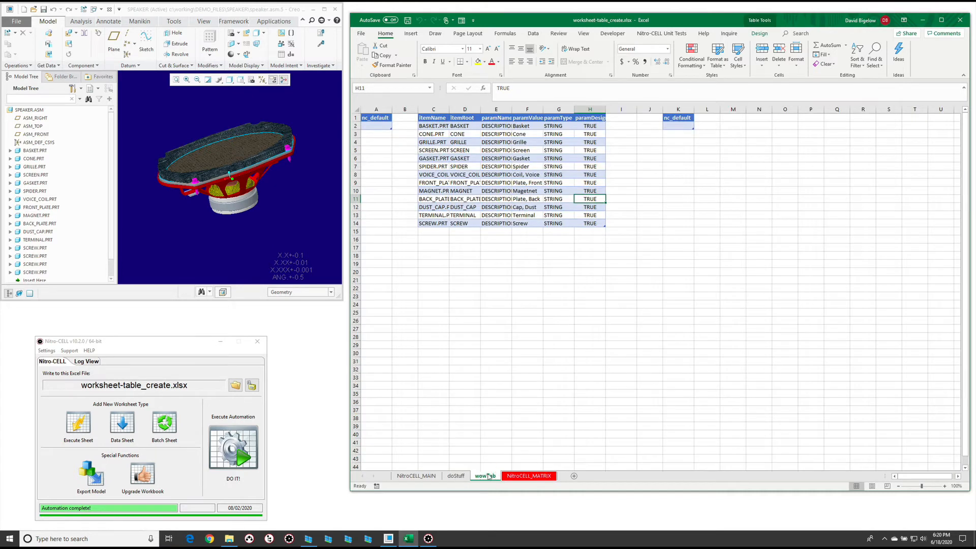
right_click(487, 476)
left_click(523, 390)
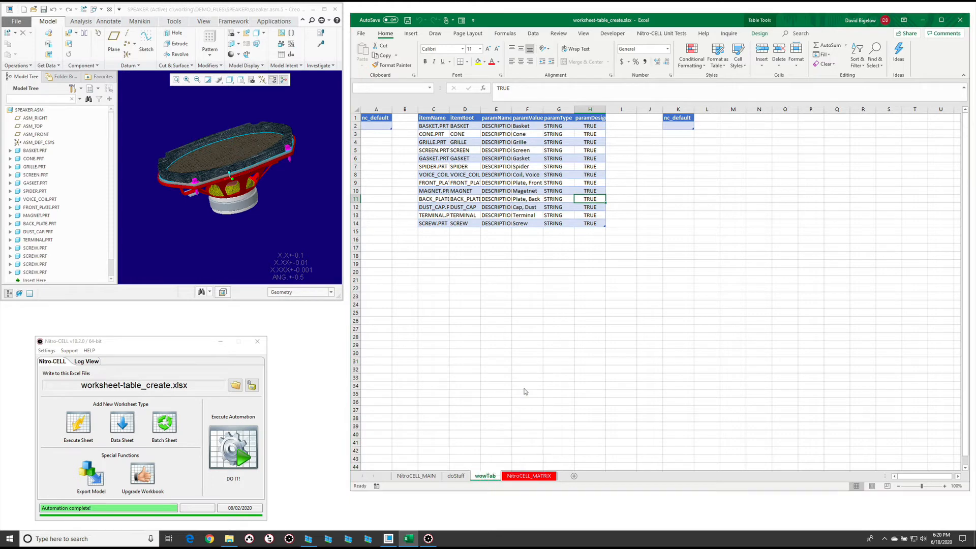
left_click(475, 294)
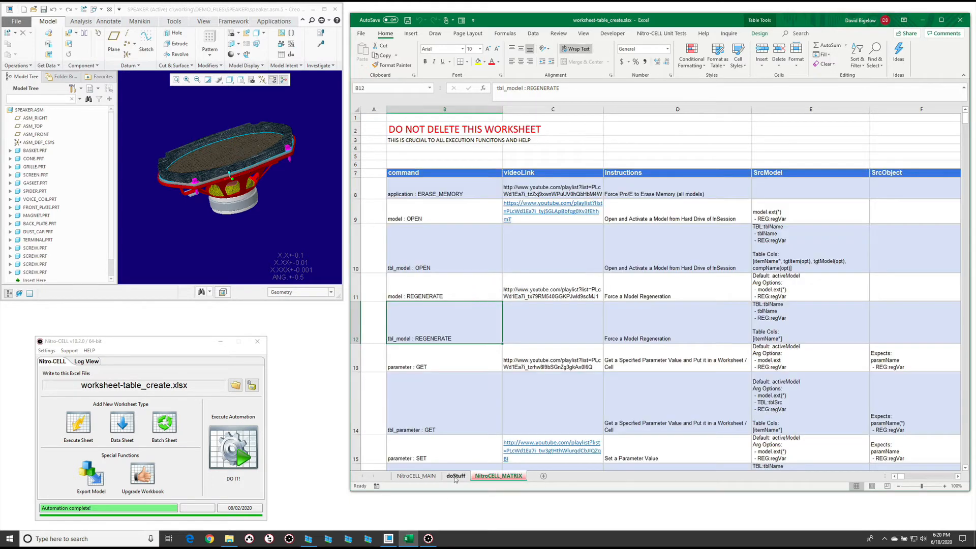
Set the Target Object cell address of the paramTable creation row to A6 in the doStuff sheet.
left_click(456, 476)
left_click(901, 221)
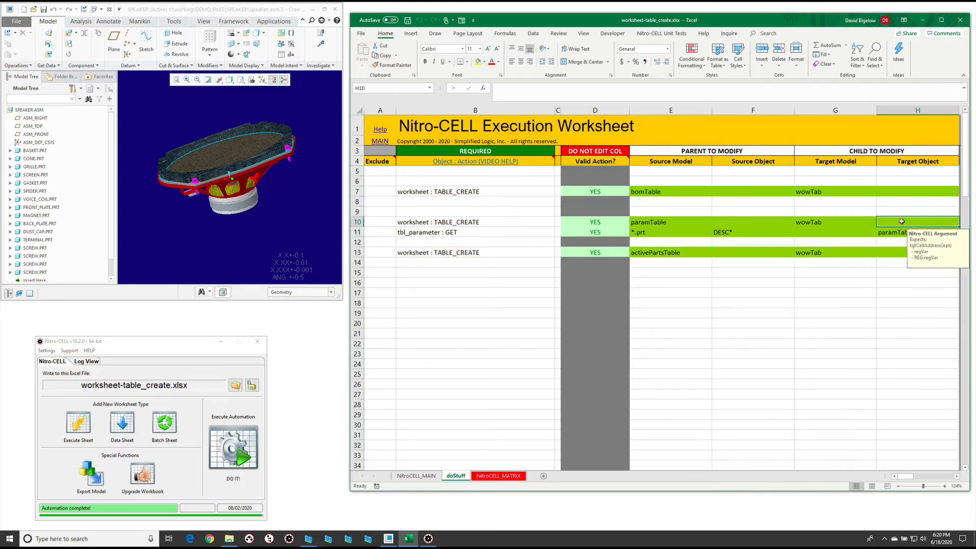
type("A6")
key("Return")
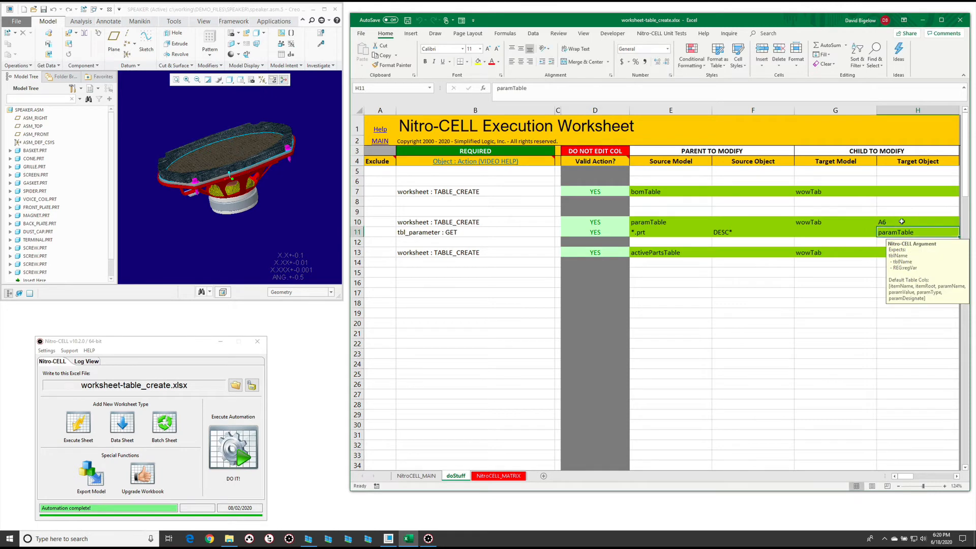
left_click(904, 191)
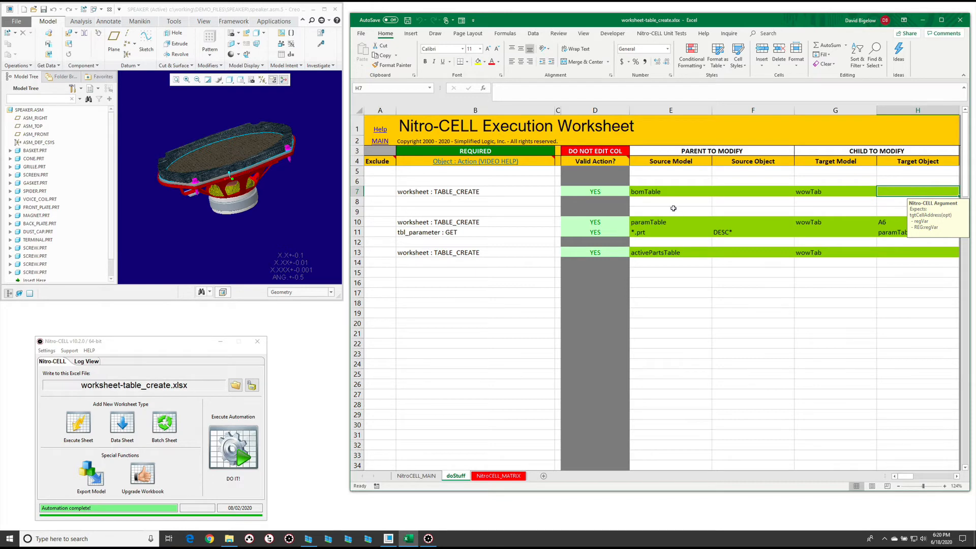
left_click(481, 203)
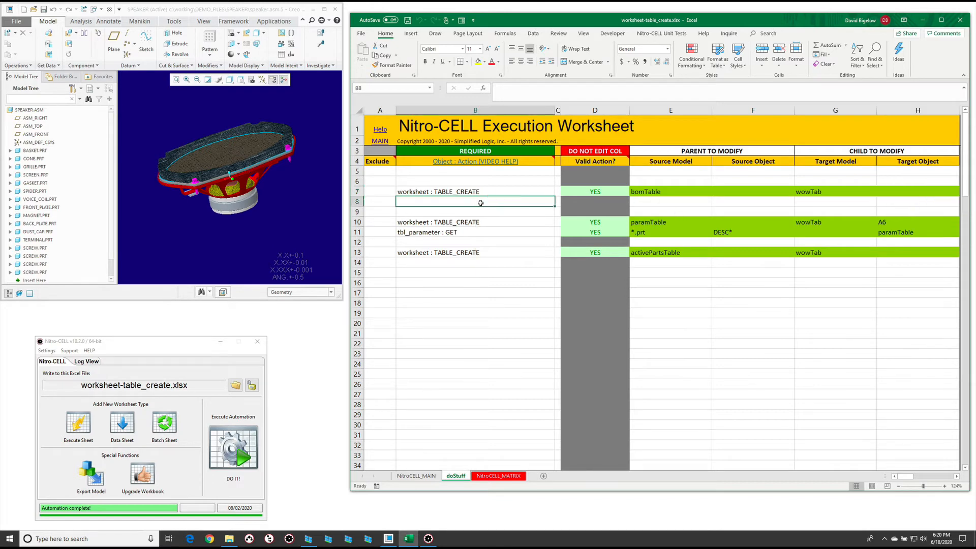
Run the Nitro-CELL automation to recreate wowTab, and view the tables placed on it.
left_click(224, 449)
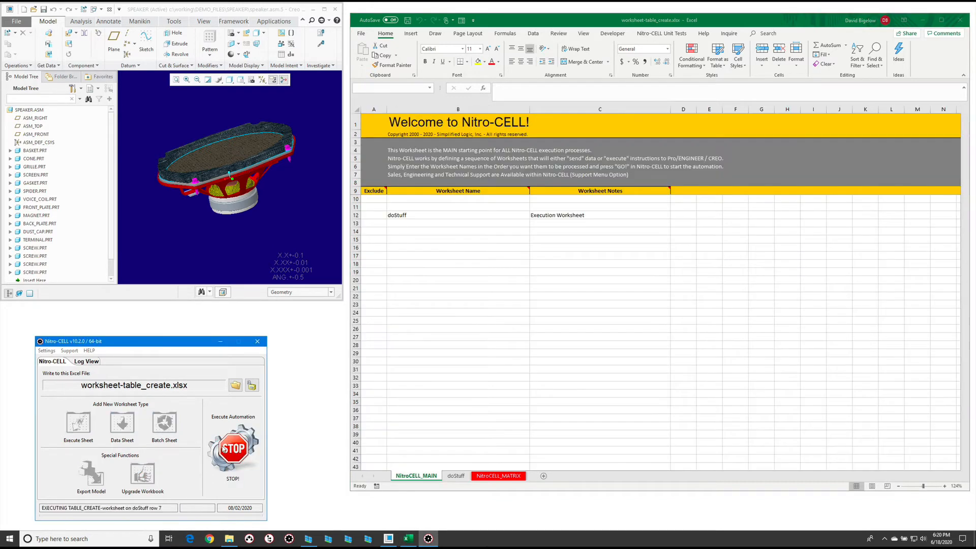
left_click(467, 475)
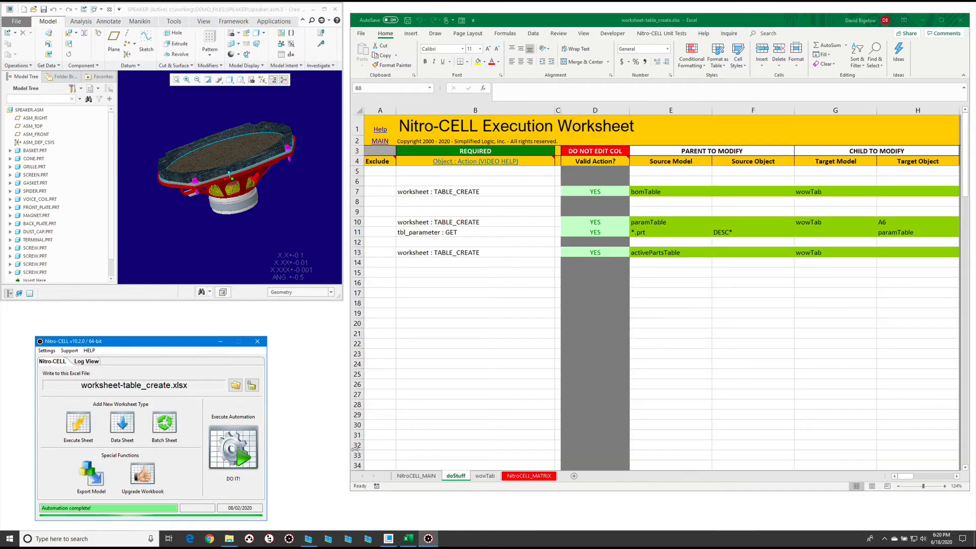
left_click(485, 476)
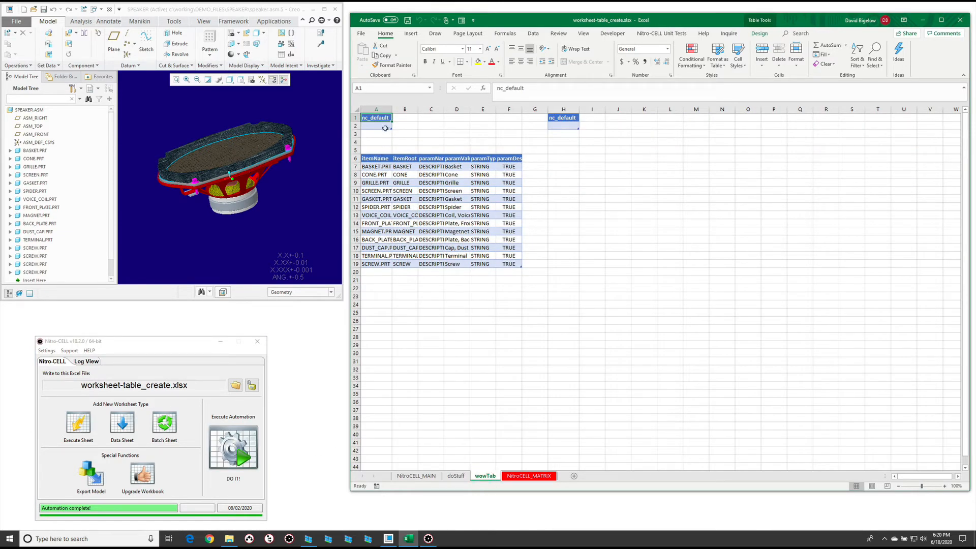
Check the name of the table at A1 on wowTab, and add the tbl_model : REPORT_ITEM_COUNTS command in cell B8 of doStuff.
left_click(385, 127)
left_click(759, 33)
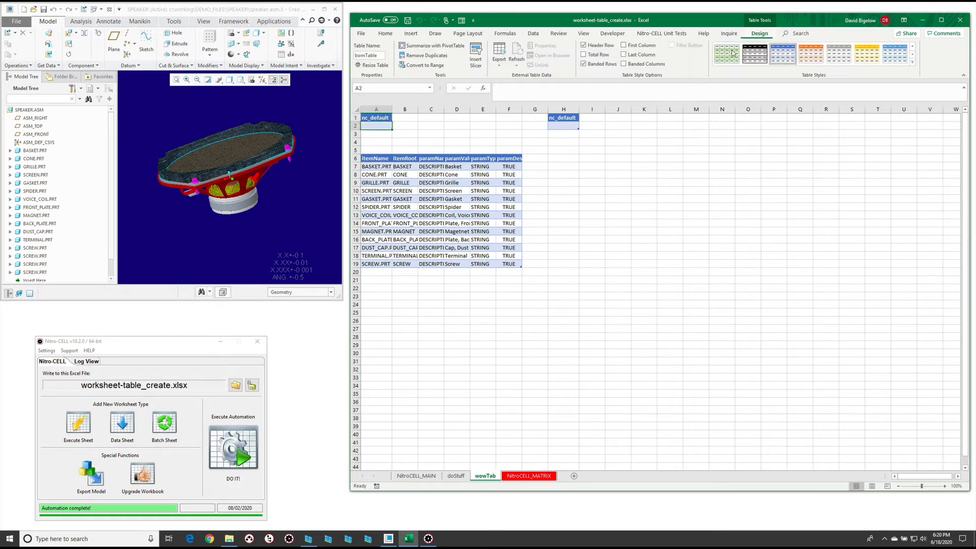
left_click(456, 476)
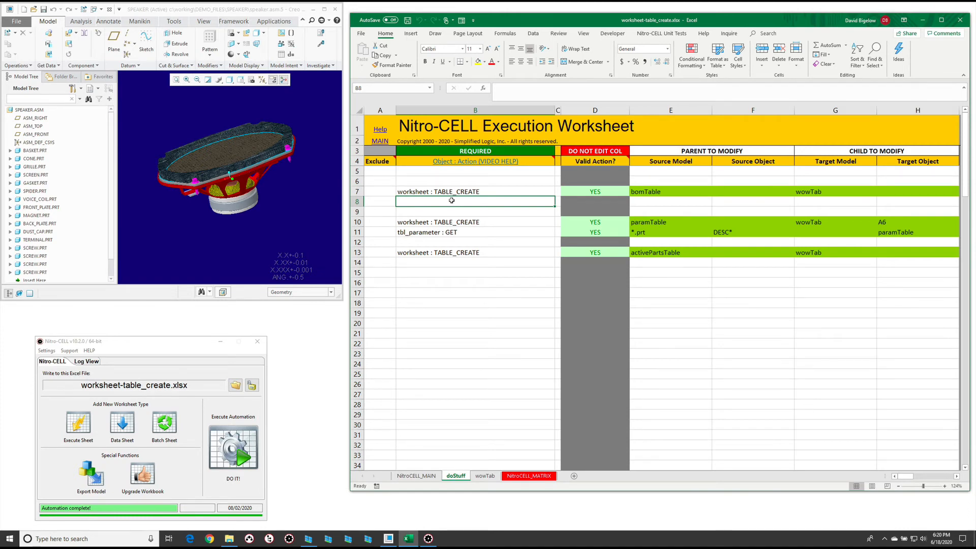
type("=nc_command[report")
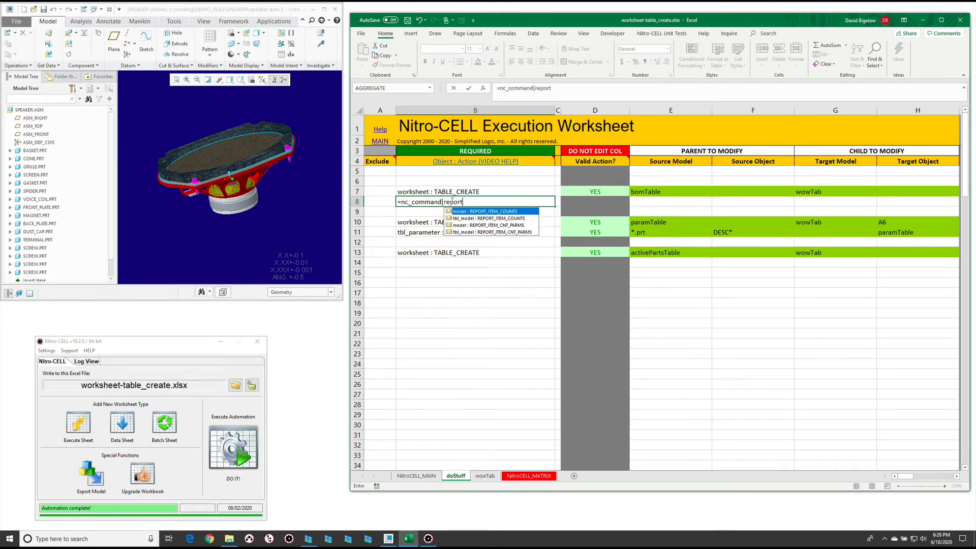
key("Down")
key("Tab")
key("Return")
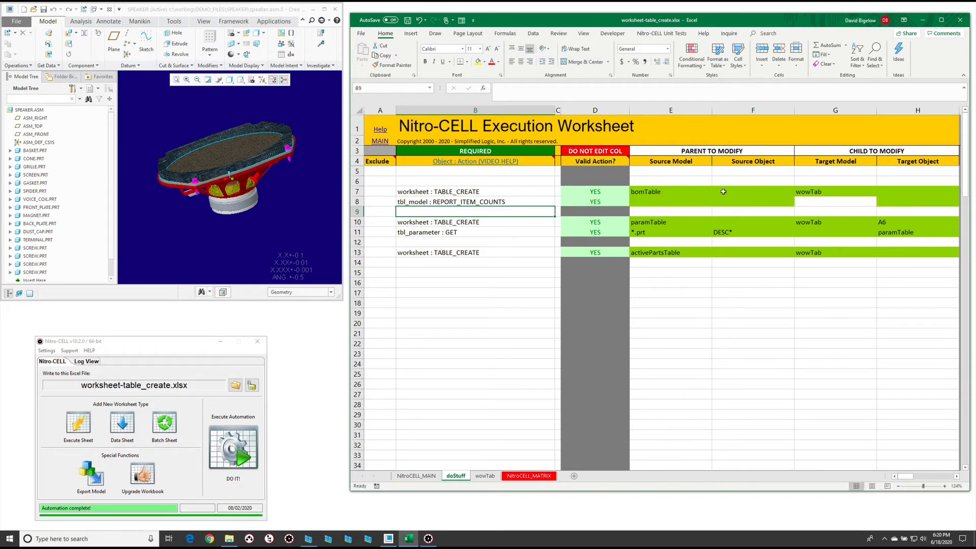
Copy bomTable into the Target Object of the REPORT_ITEM_COUNTS row and run the Nitro-CELL automation.
left_click(679, 193)
key("ctrl+c")
key("Right")
key("Right")
key("Right")
key("Down")
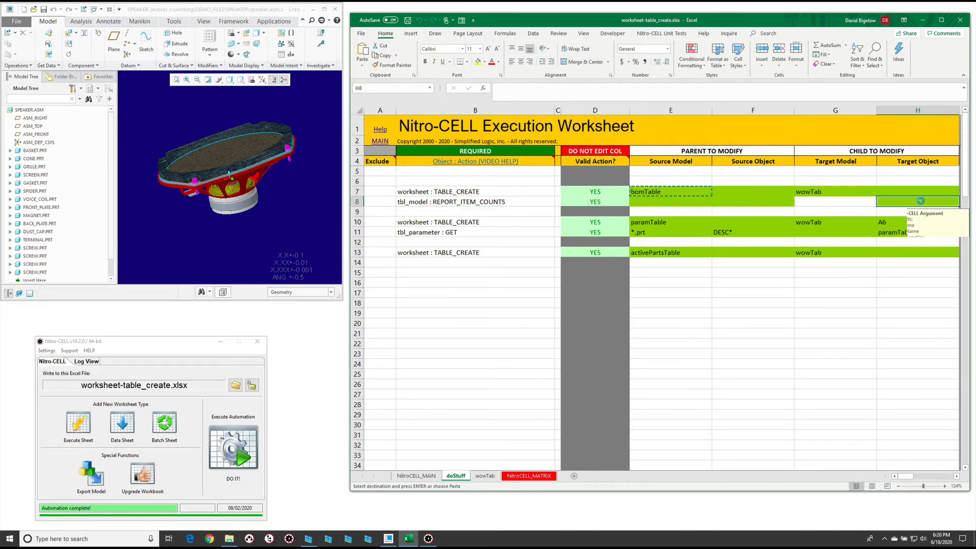
key("Return")
left_click(237, 449)
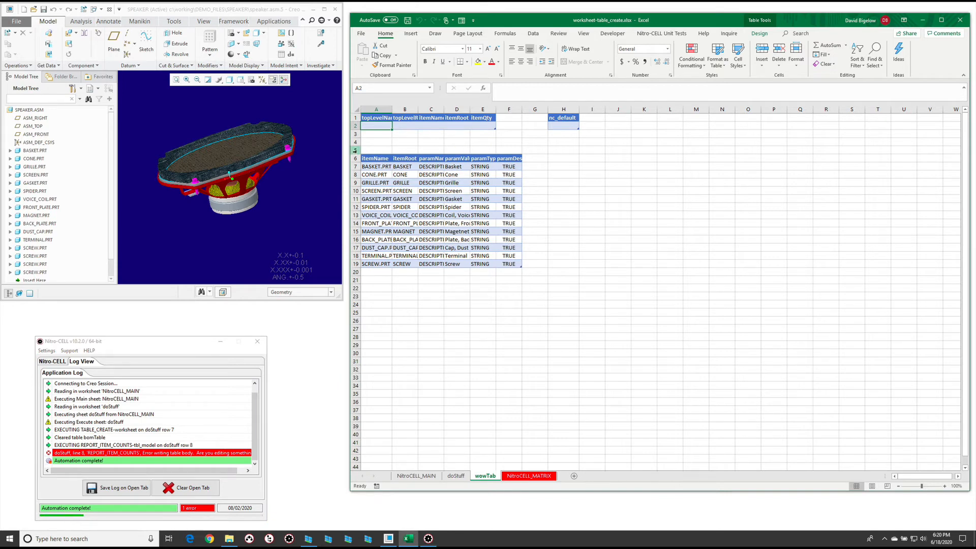
Insert 17 blank rows from row 5 on wowTab to move the parameter table further below the BOM table.
left_click_drag(357, 150, 358, 280)
right_click(421, 238)
left_click(441, 293)
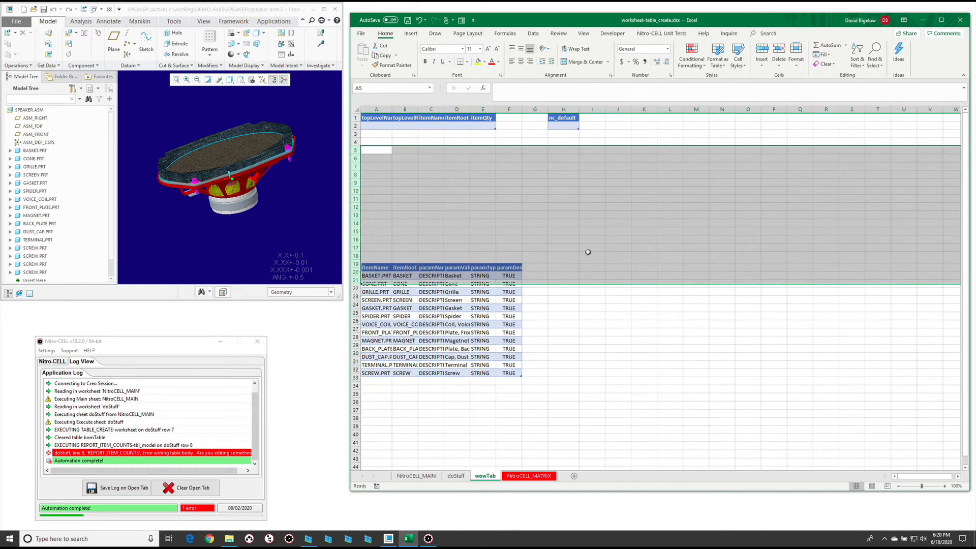
left_click(590, 248)
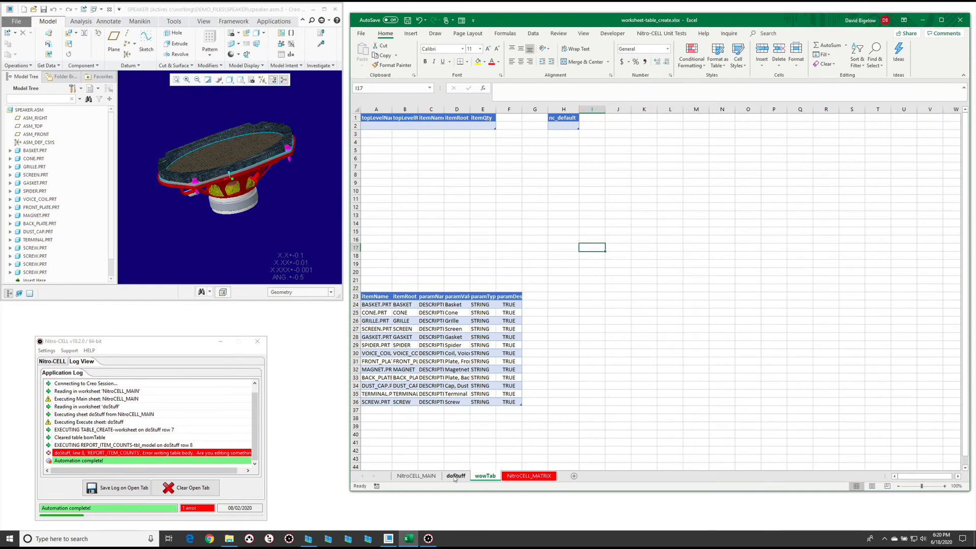
Rerun the Nitro-CELL automation and view the BOM table on wowTab.
left_click(52, 361)
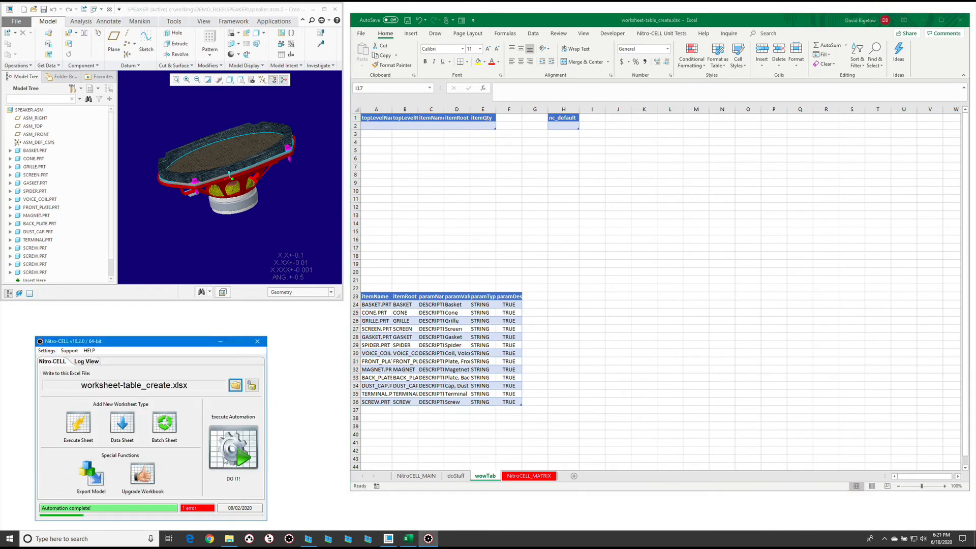
left_click(234, 456)
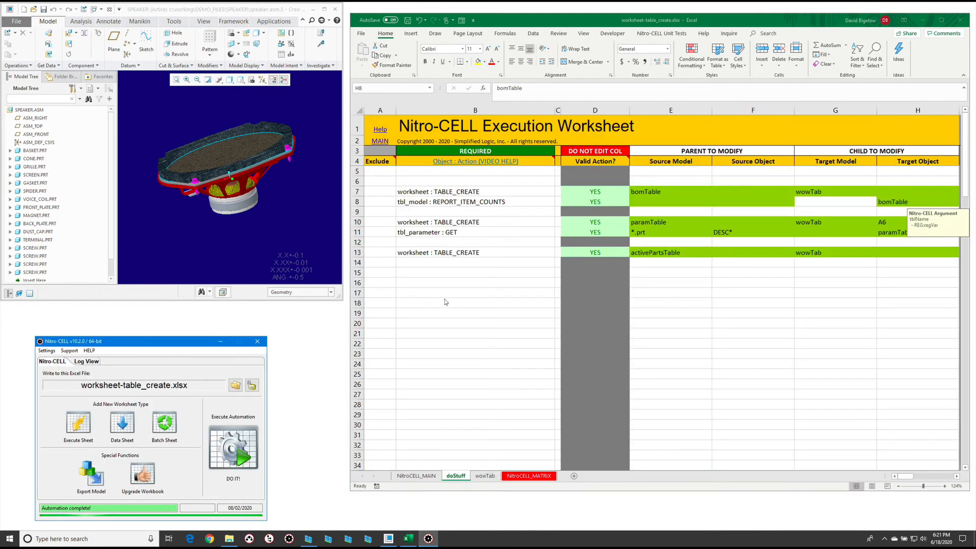
left_click(485, 476)
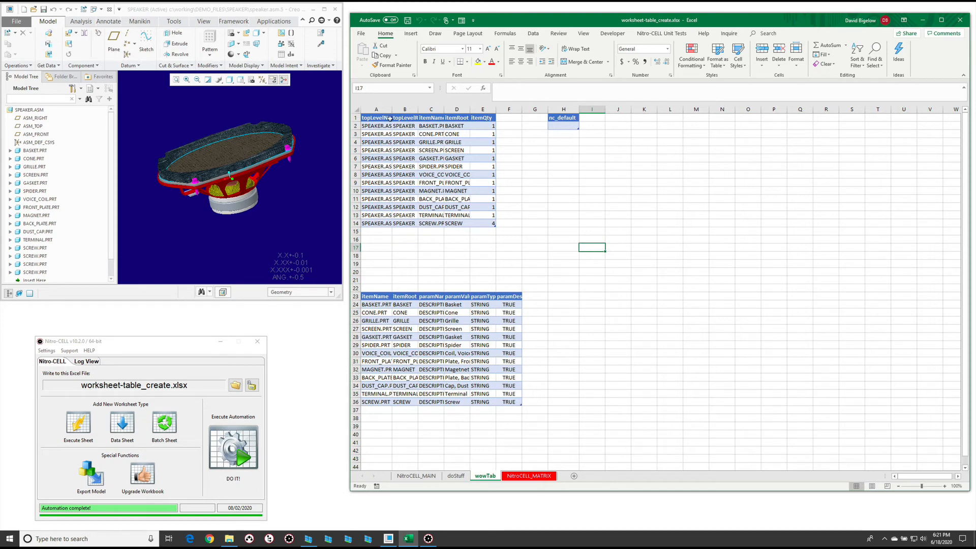
Autofit the widths of columns A to F on wowTab to their contents.
left_click_drag(390, 109, 522, 108)
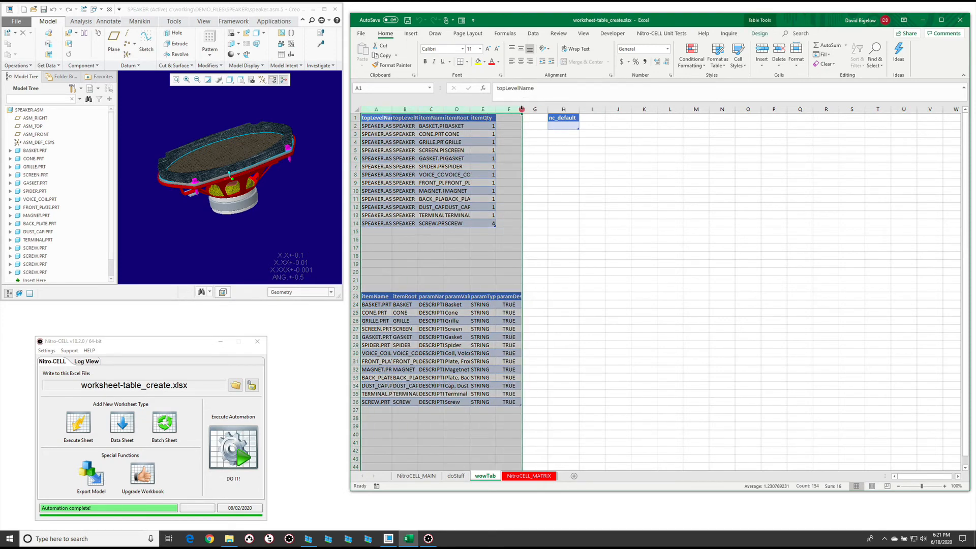
double_click(521, 108)
left_click(587, 255)
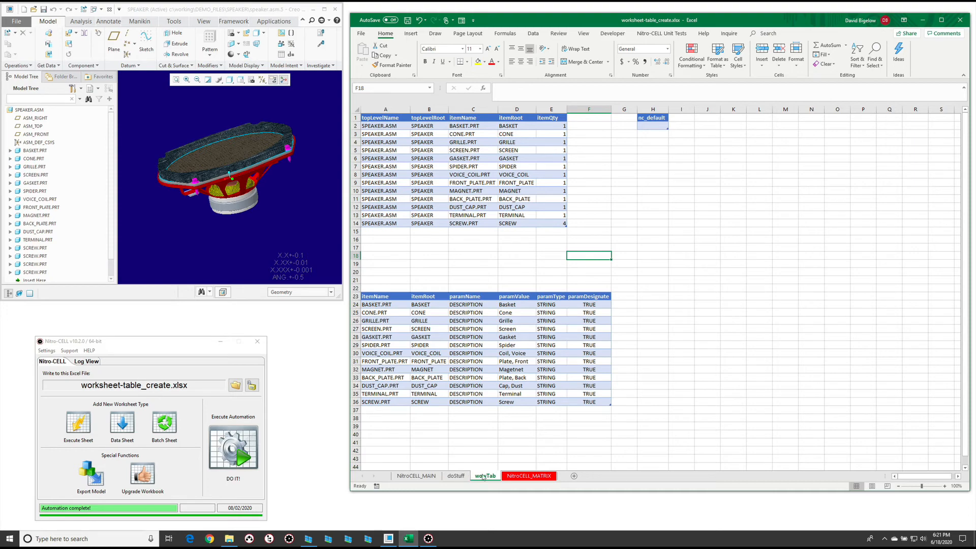
Permanently delete the wowTab worksheet with its filled BOM and parameter tables.
right_click(463, 477)
left_click(504, 392)
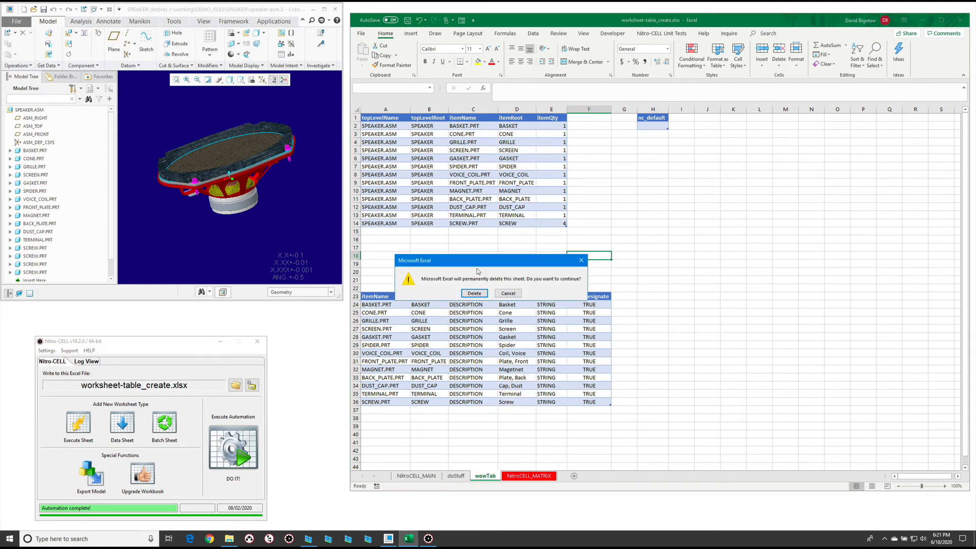
left_click(474, 293)
Clear the Target Object cell address from the paramTable creation row in doStuff.
left_click(457, 477)
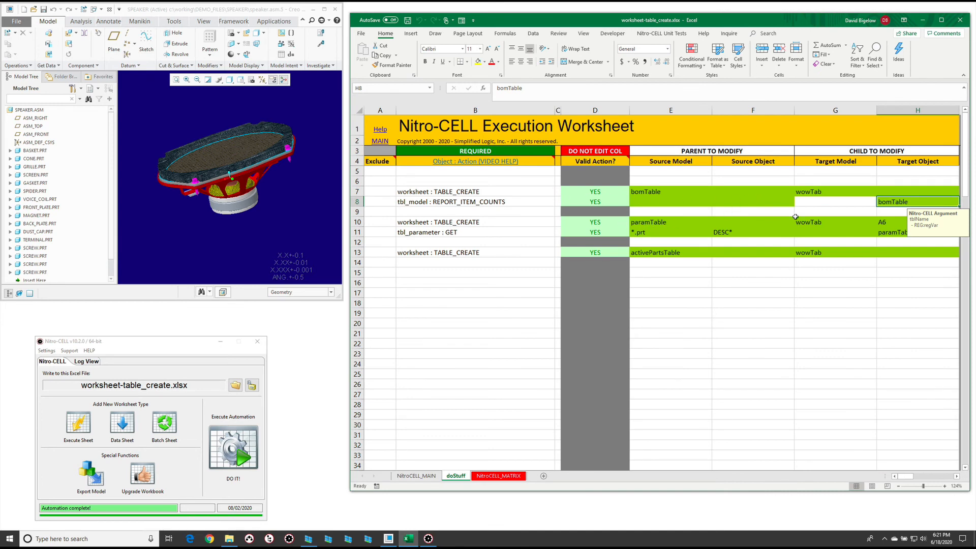
left_click(890, 221)
key("Down")
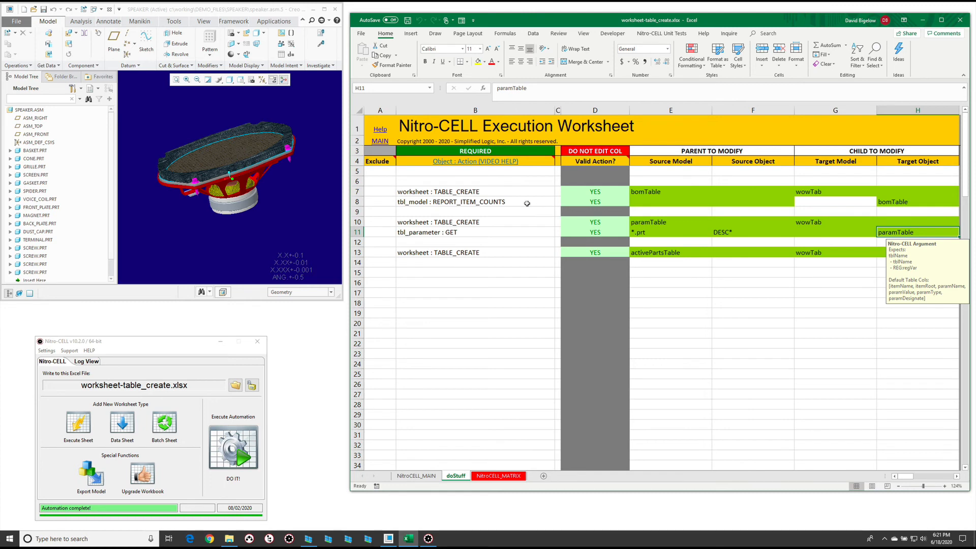
left_click(501, 278)
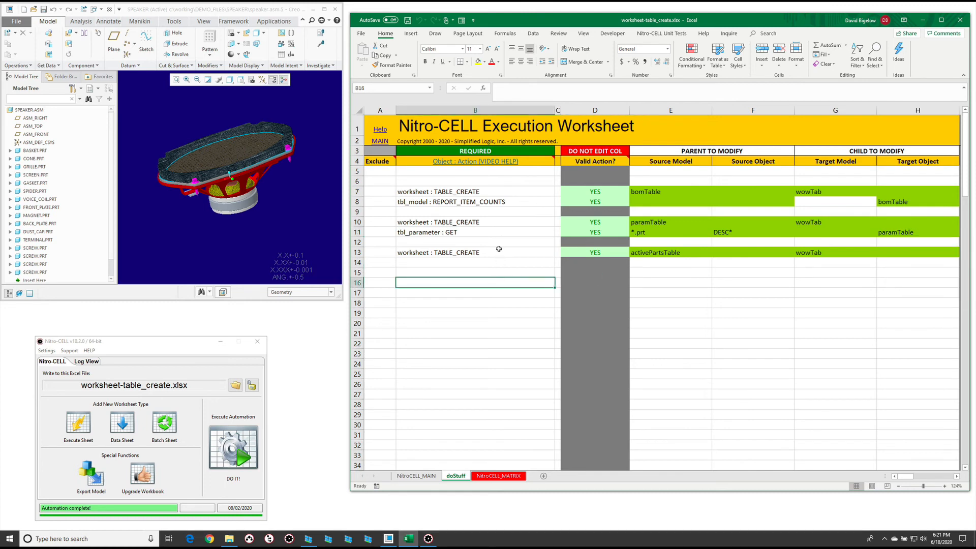
left_click(458, 263)
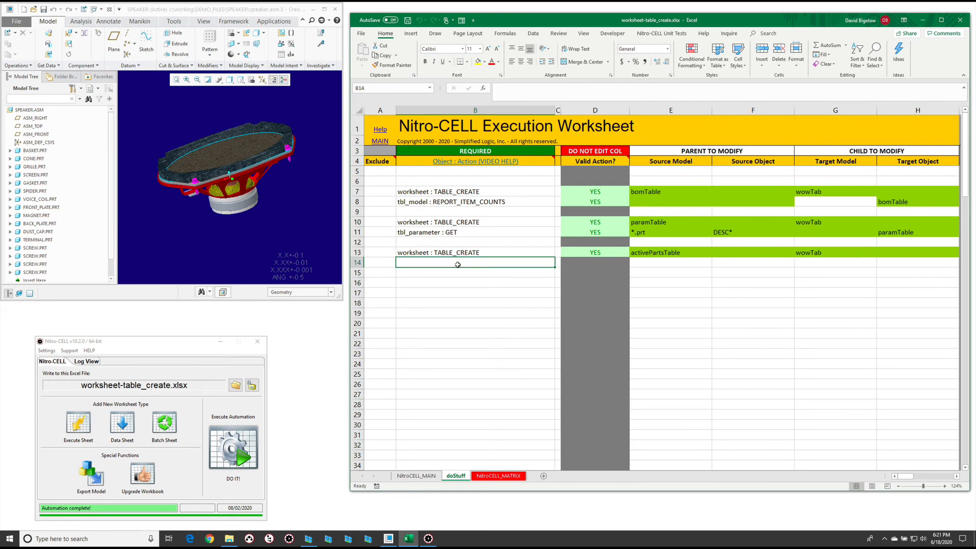
Run the Nitro-CELL automation to recreate wowTab, review the placement of its tables, and return to the doStuff sheet.
left_click(227, 462)
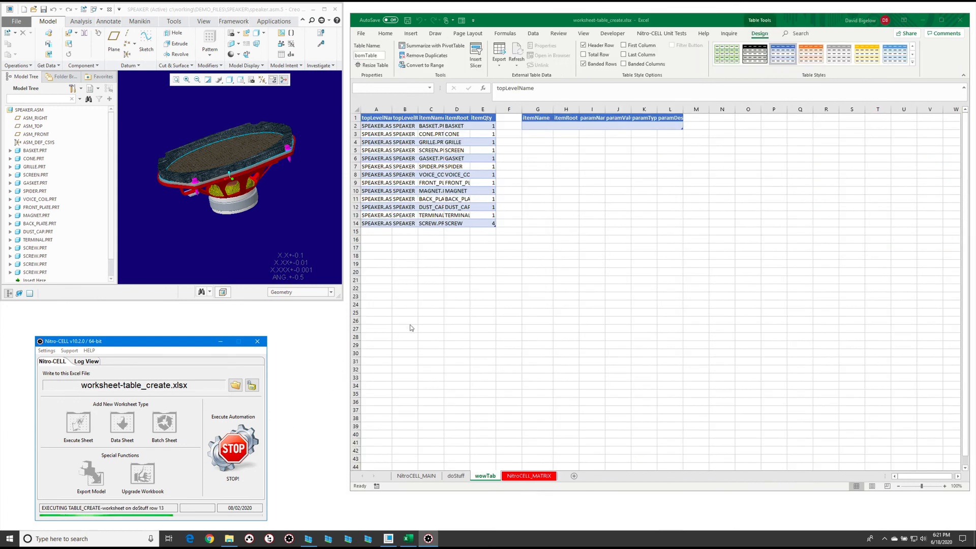
left_click(483, 477)
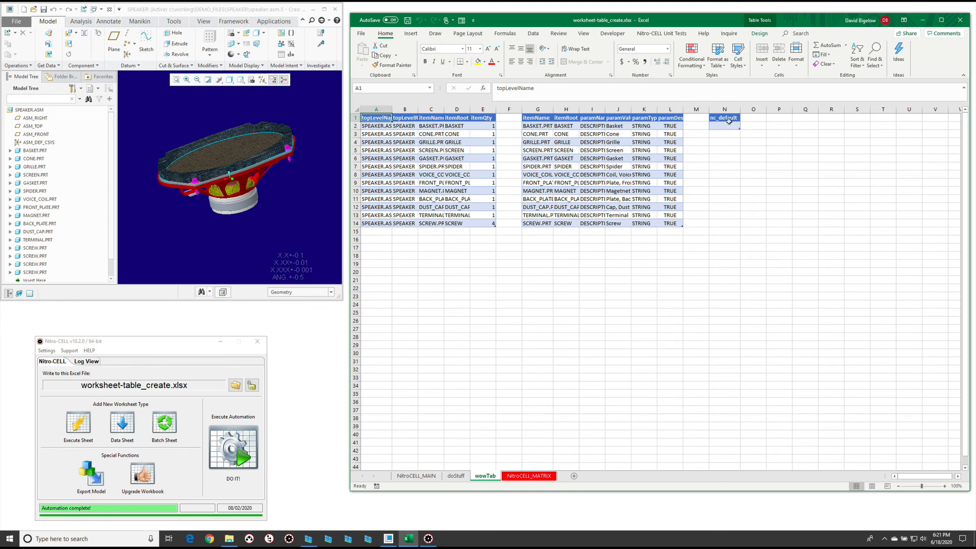
left_click(456, 476)
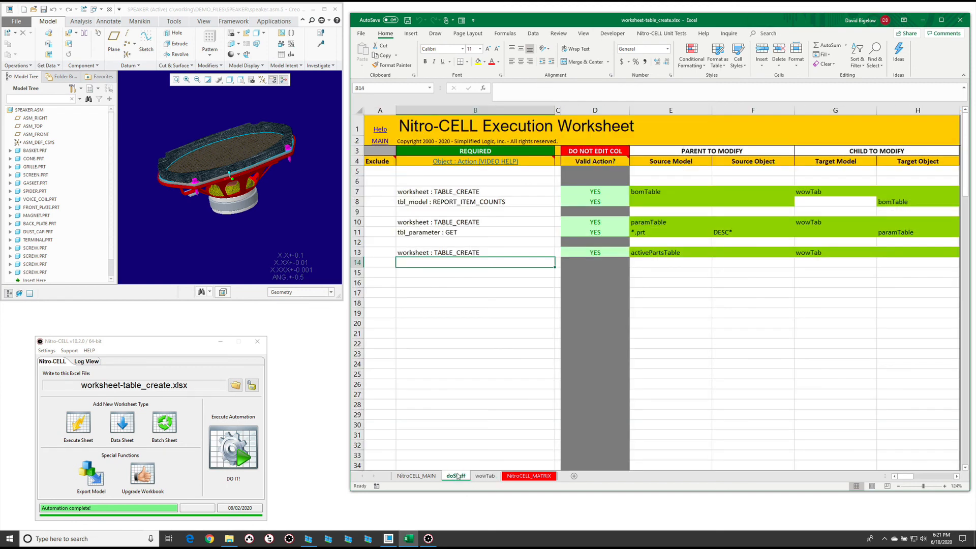